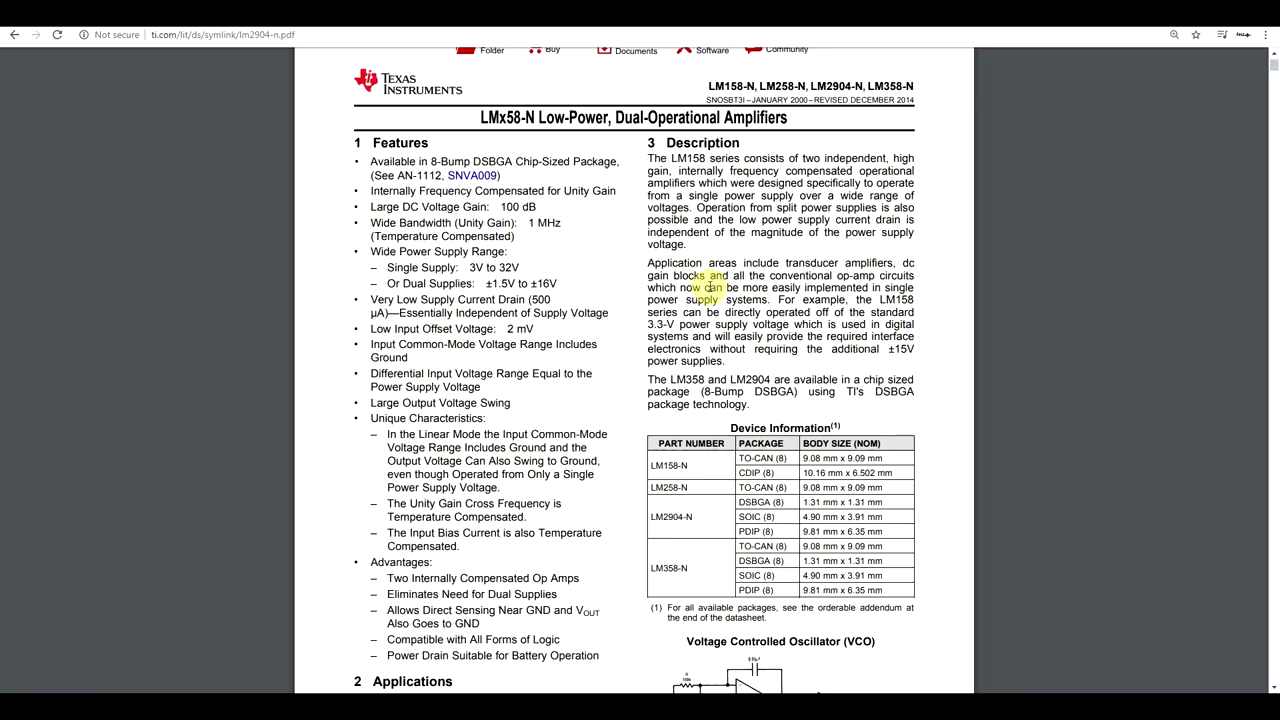
# Scroll the LM2904-N datasheet past the features and revision history toward Absolute Maximum Ratings.
pyautogui.scroll(-1, 713, 280)
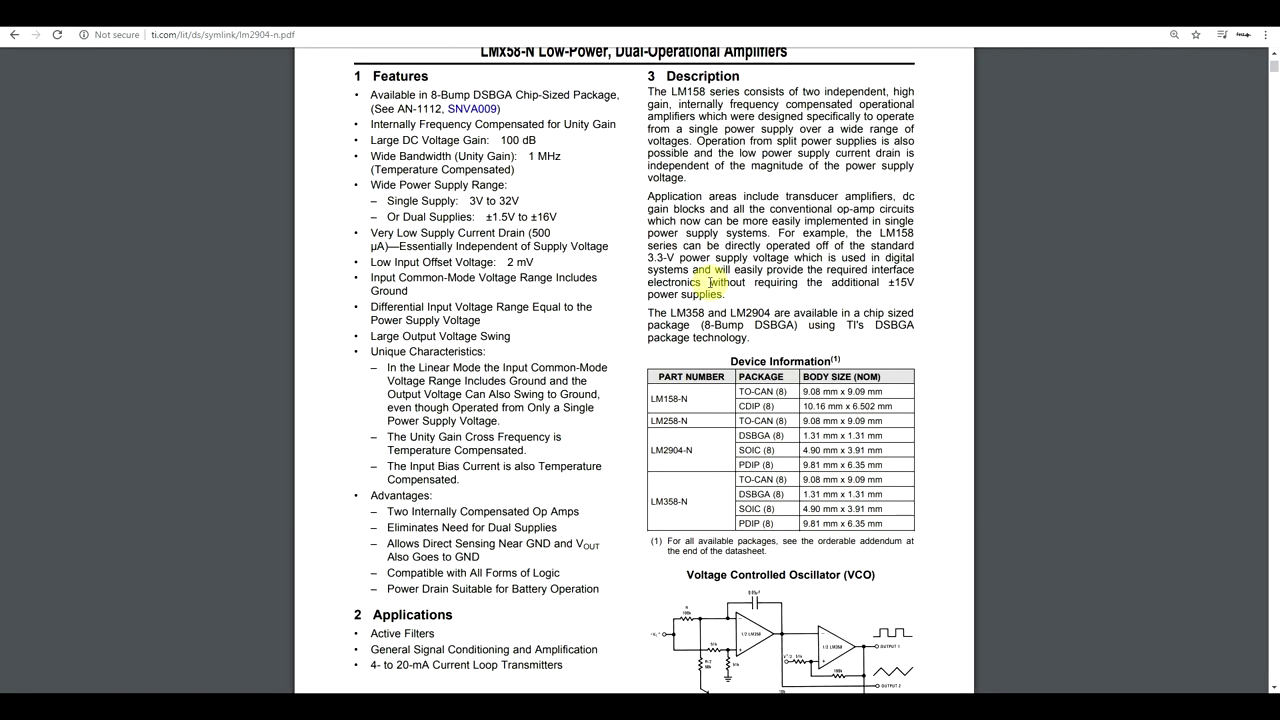
pyautogui.scroll(2, 686, 272)
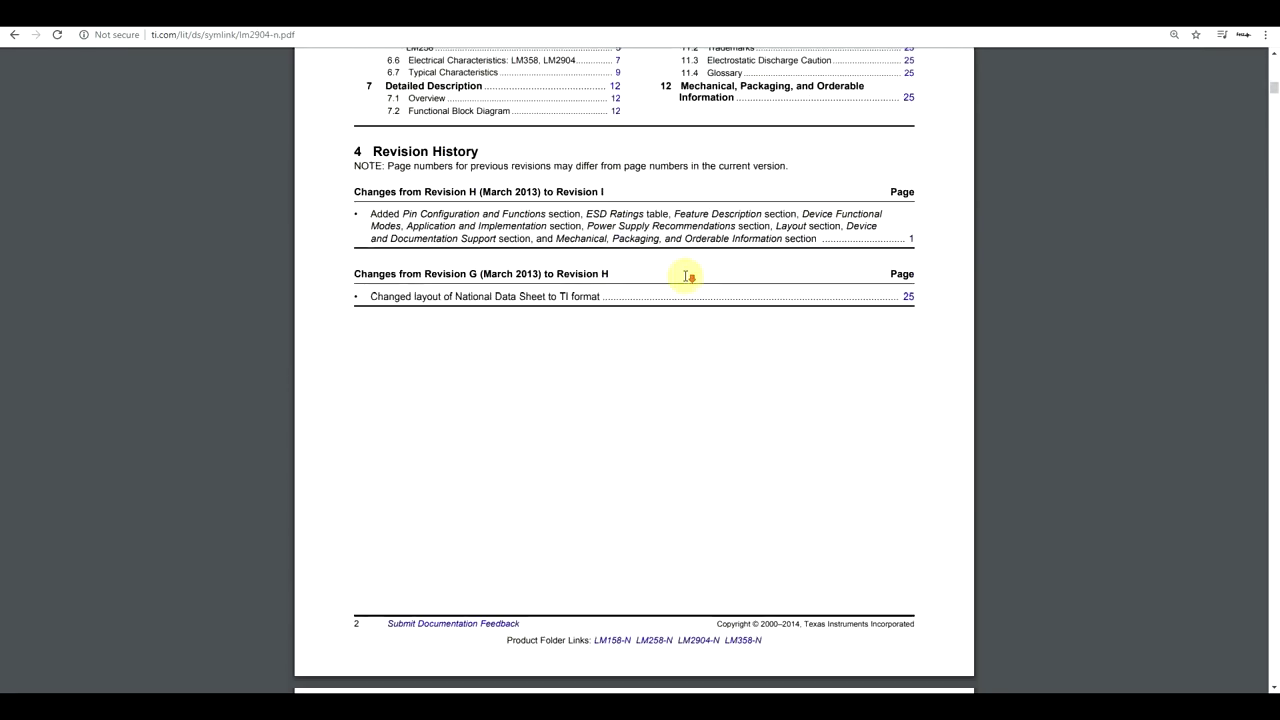
pyautogui.scroll(-15, 688, 276)
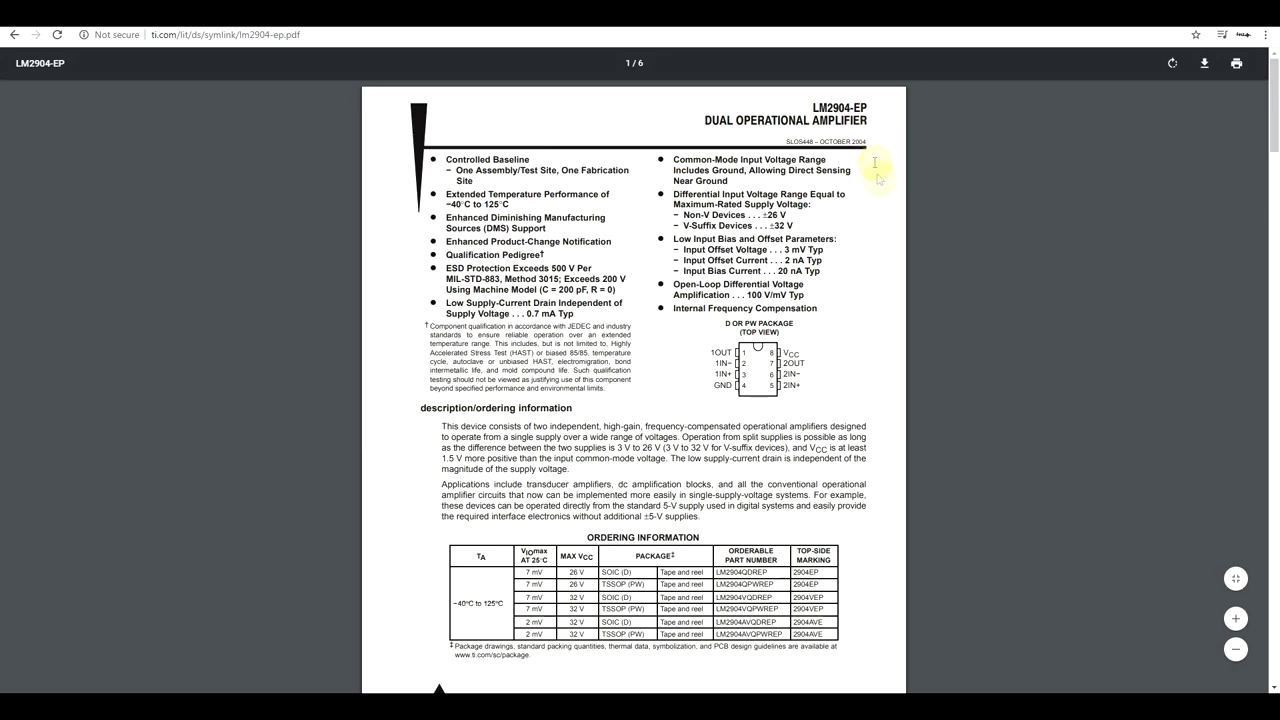
# Scroll the LM2904-EP datasheet to its 40 nV/√Hz equivalent input noise spec.
pyautogui.scroll(-3, 903, 249)
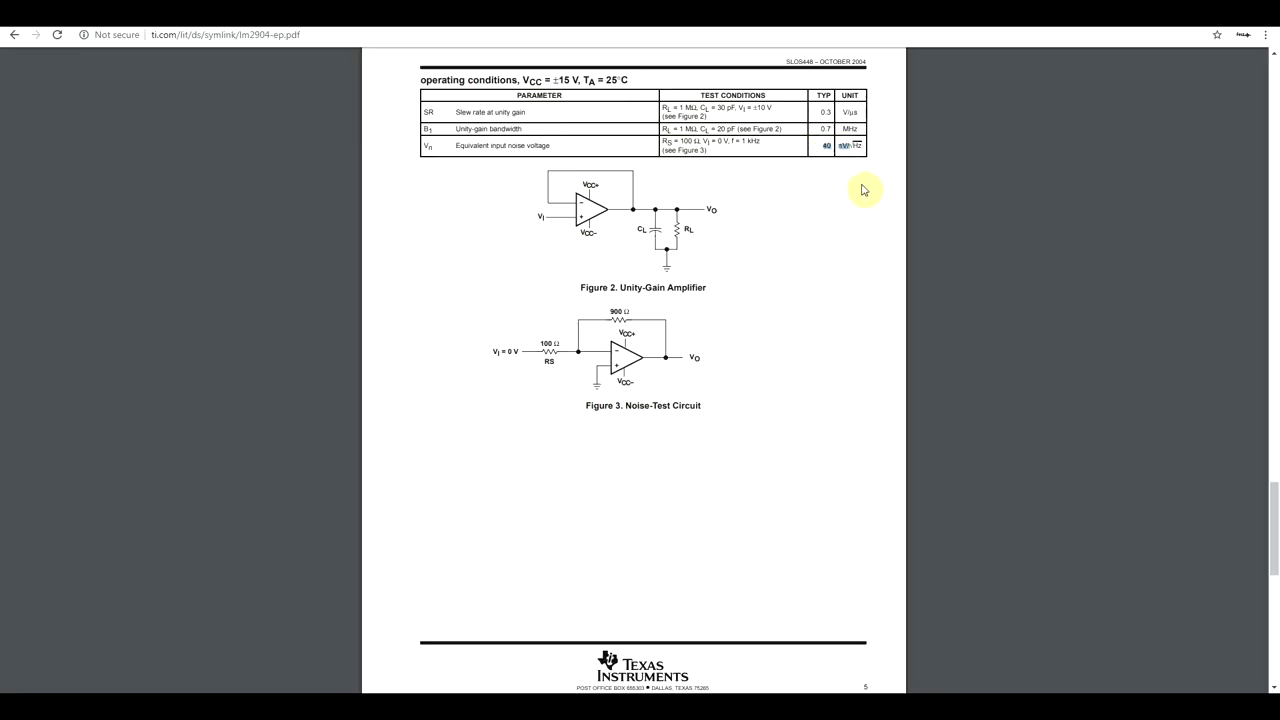
pyautogui.scroll(1, 935, 148)
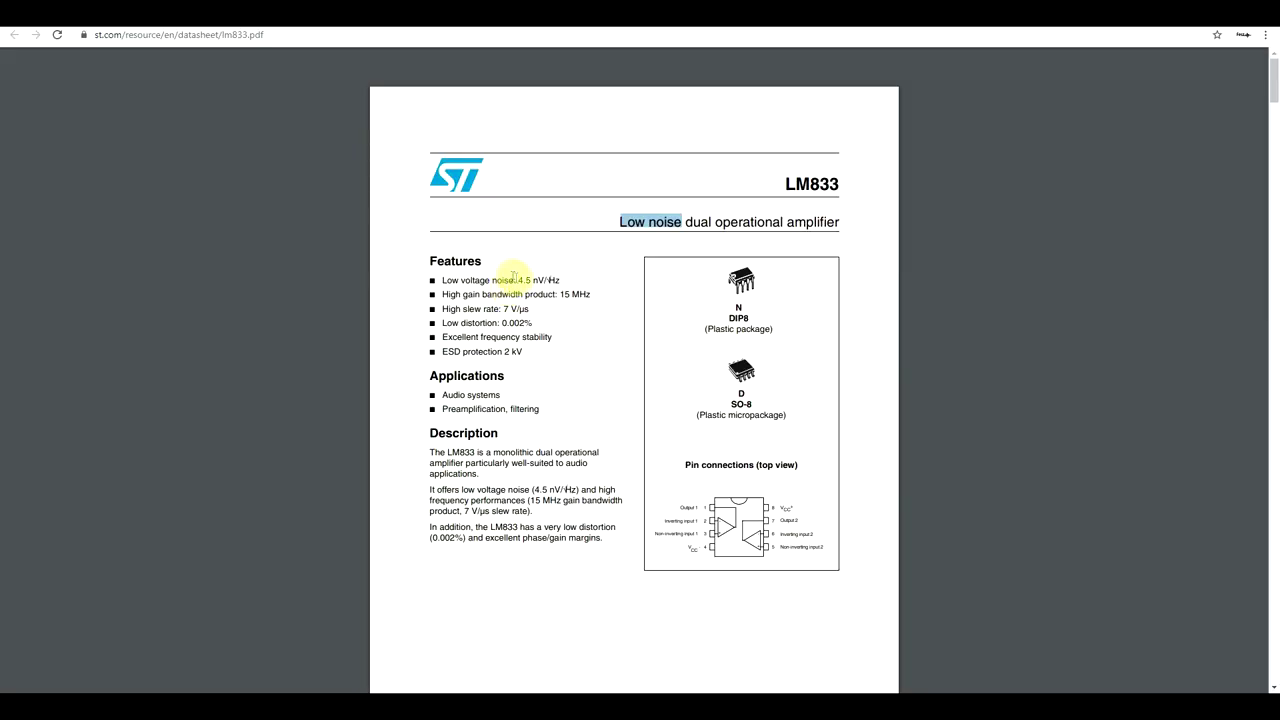
# Highlight the LM833's 4.5 nV/√Hz noise figure, then scroll to the electrical characteristics table.
pyautogui.moveTo(485, 279); pyautogui.dragTo(557, 276)
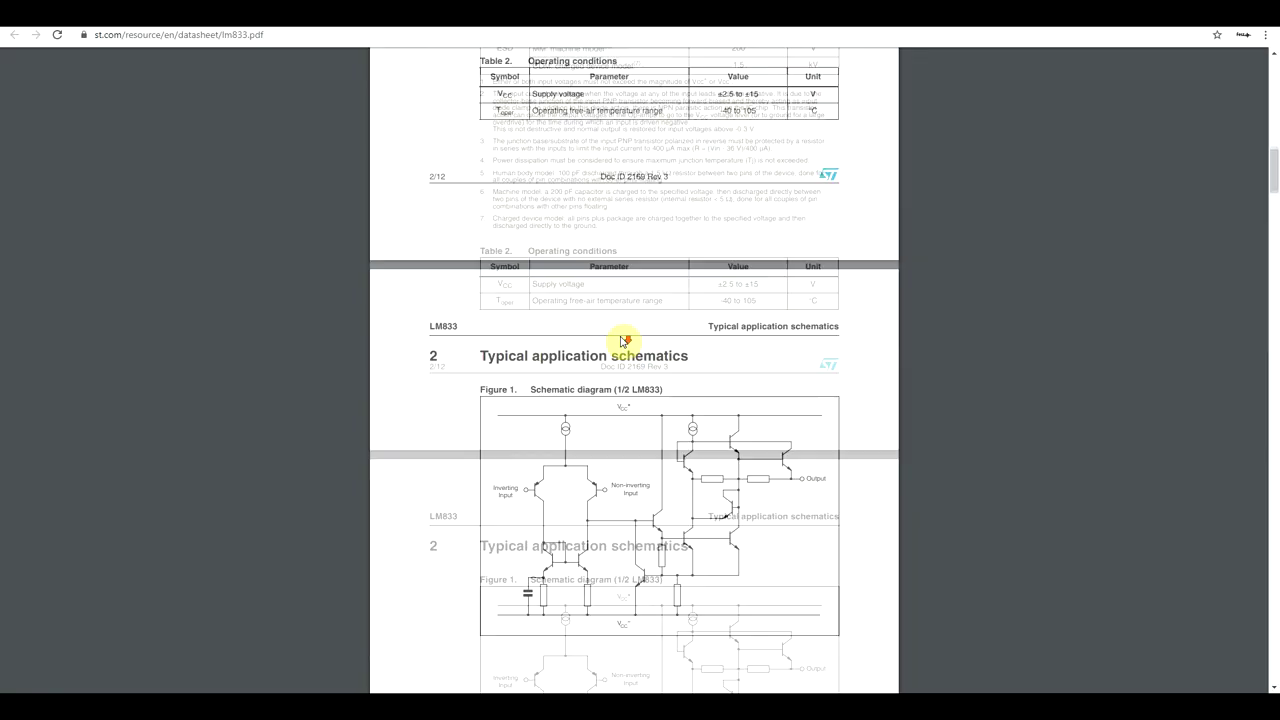
pyautogui.scroll(-6, 626, 340)
pyautogui.scroll(-4, 622, 342)
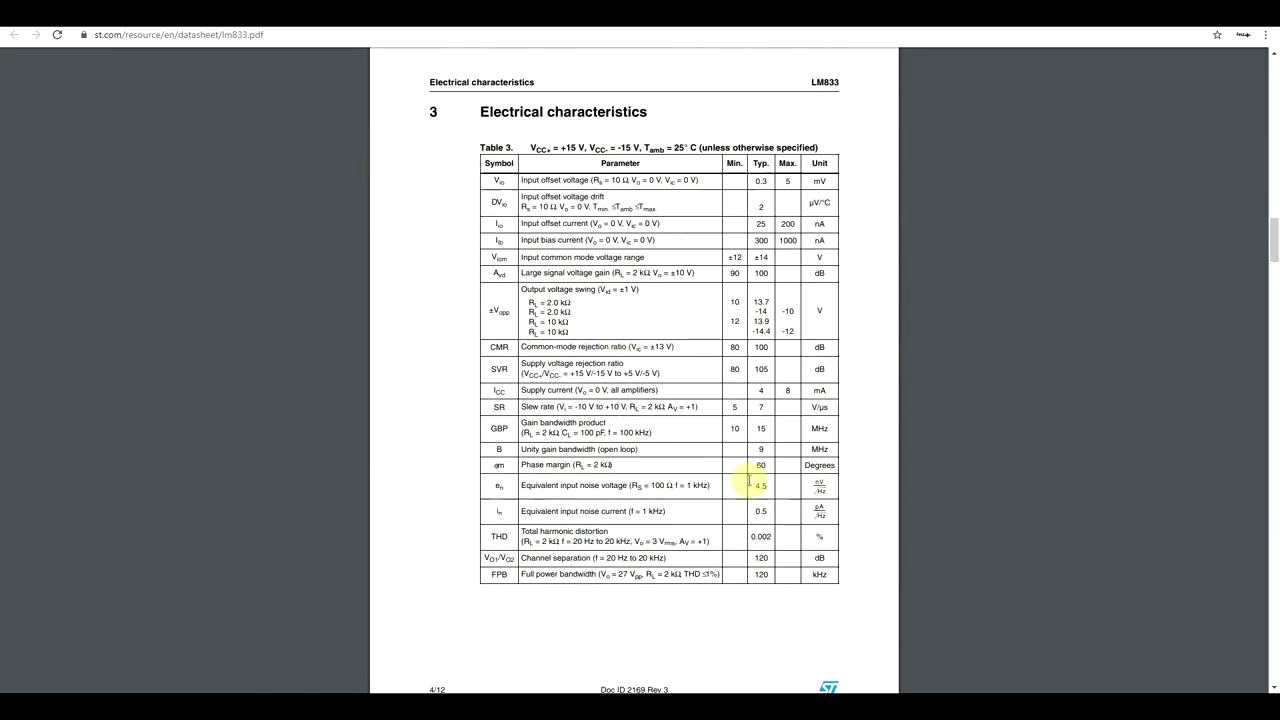
pyautogui.scroll(2, 766, 490)
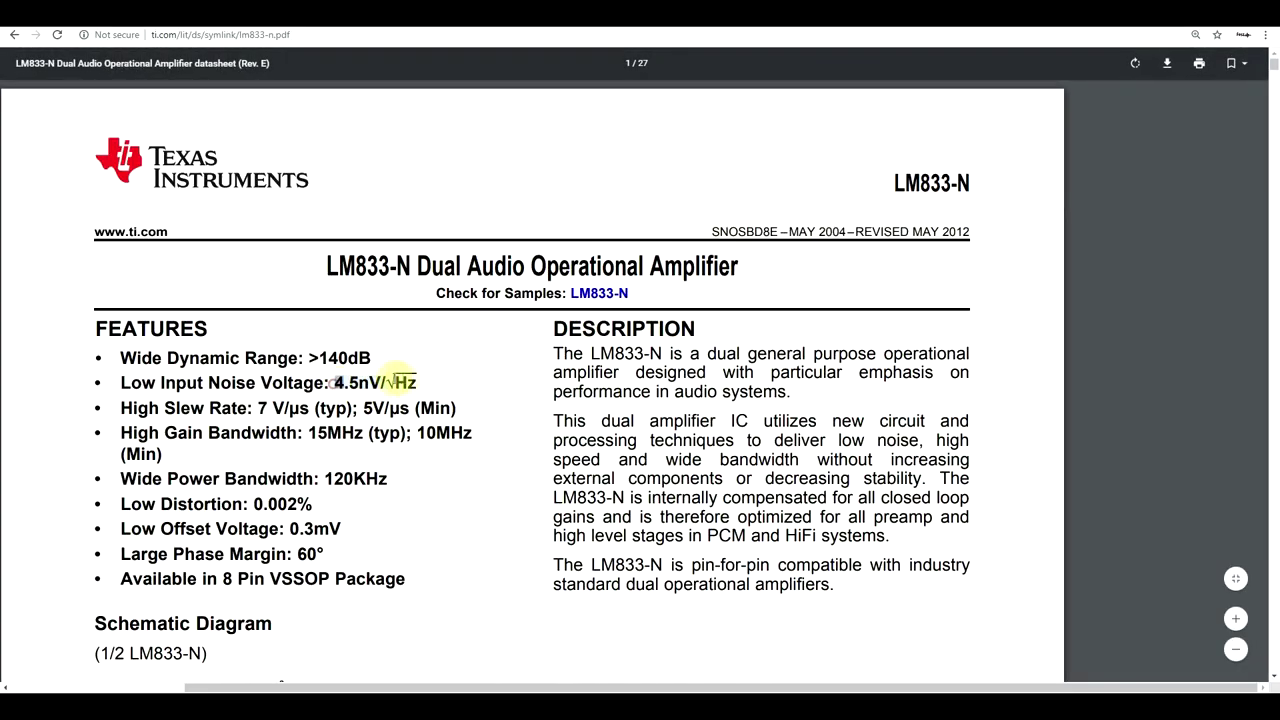
# Highlight the LM833-N's 4.5 nV/√Hz input noise spec and its test conditions.
pyautogui.moveTo(332, 382); pyautogui.dragTo(417, 383)
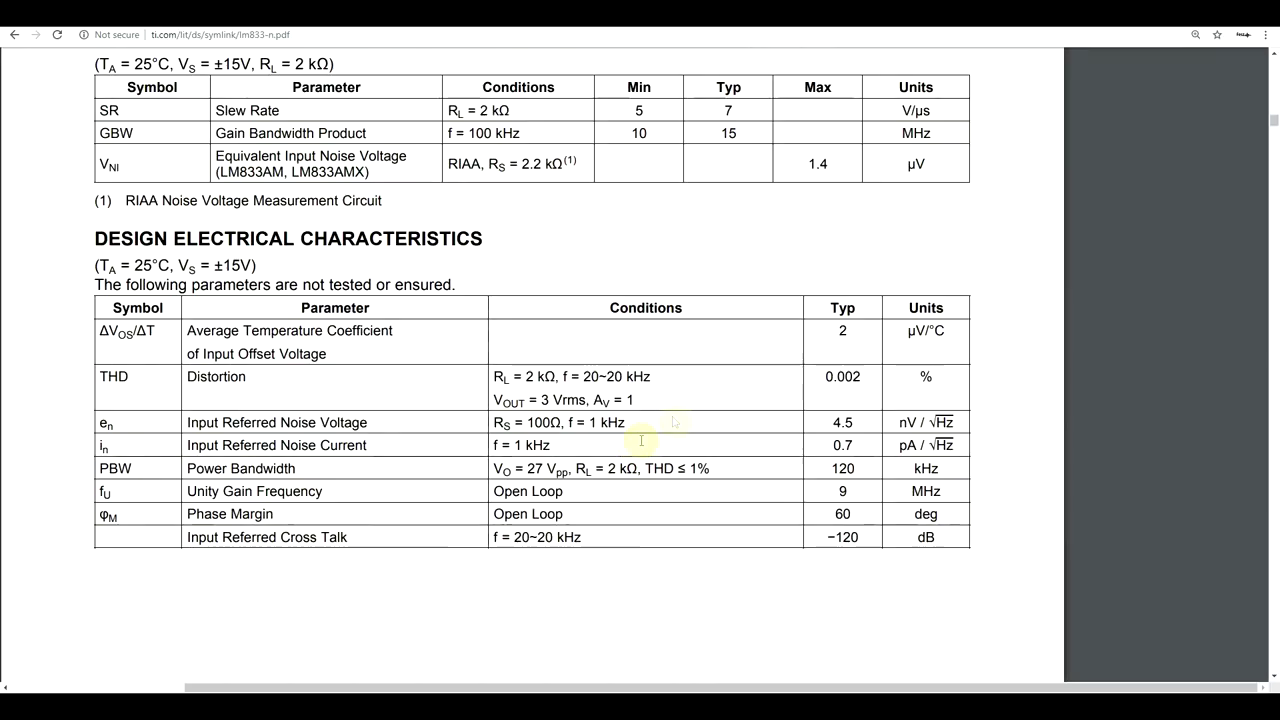
pyautogui.moveTo(513, 422); pyautogui.dragTo(945, 422)
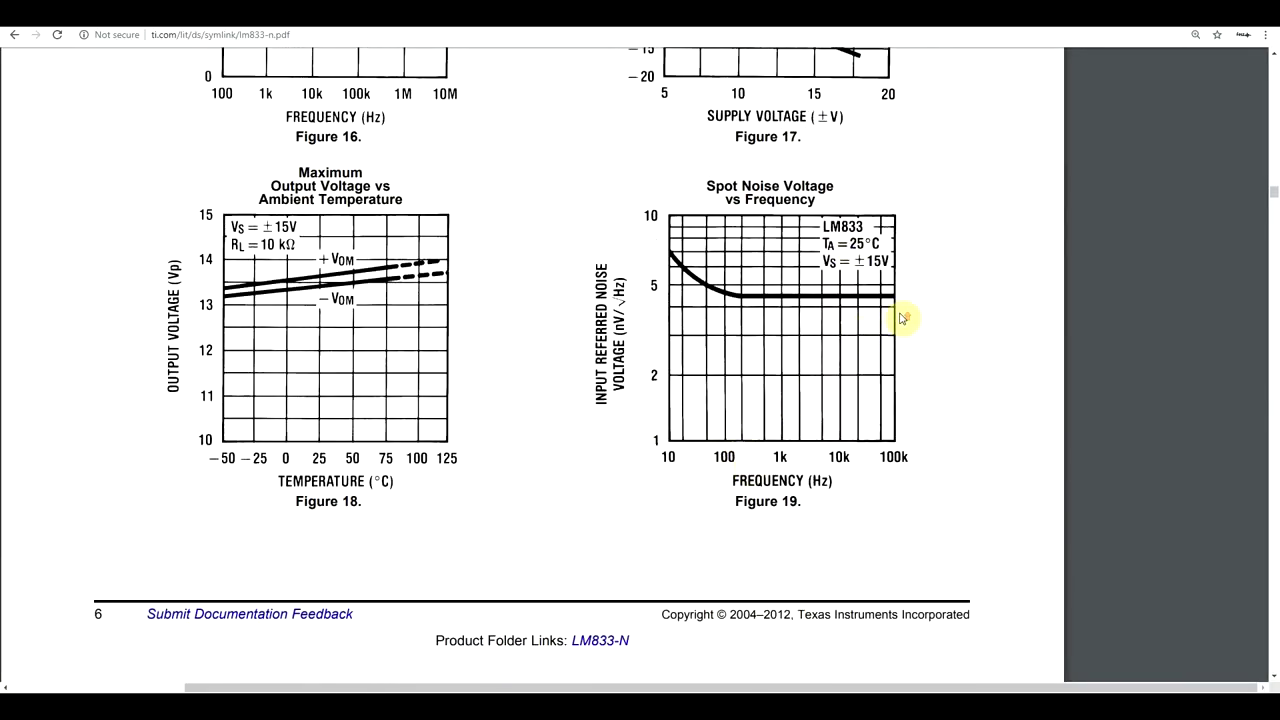
pyautogui.scroll(1, 901, 318)
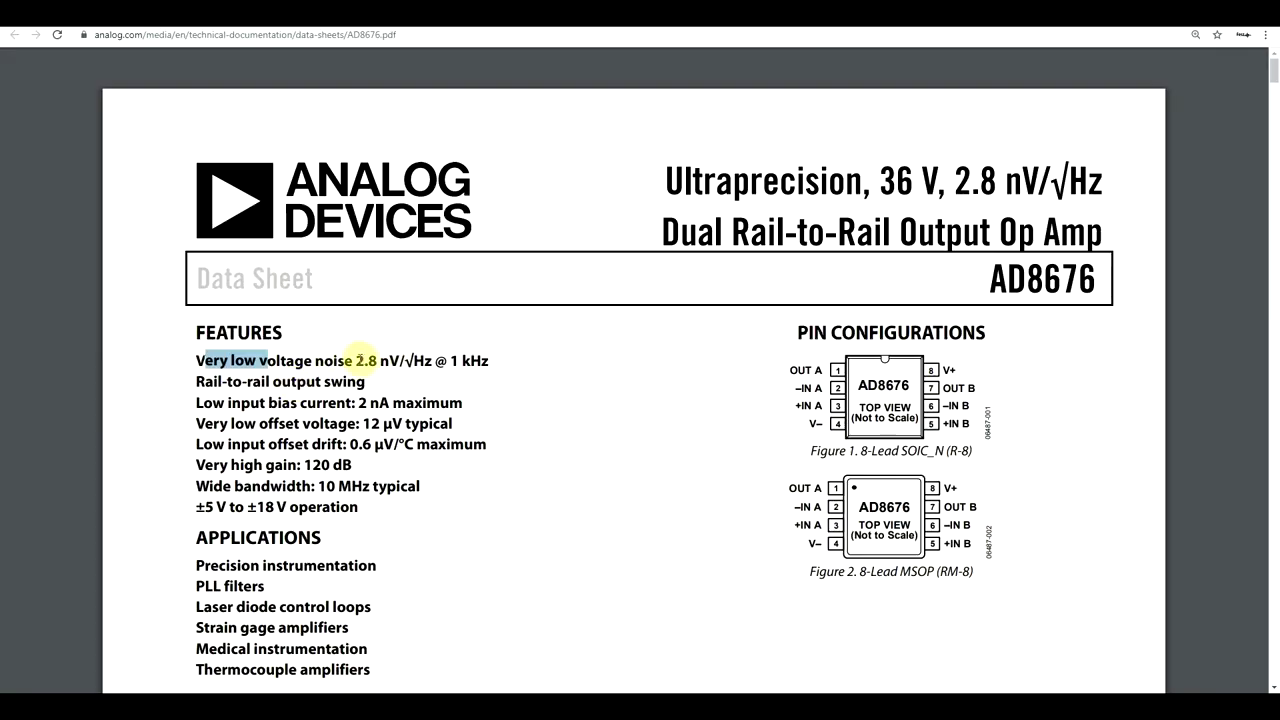
# Highlight the 2.8 nV/√Hz noise figure in the AD8676 Features list.
pyautogui.moveTo(355, 360); pyautogui.dragTo(400, 362)
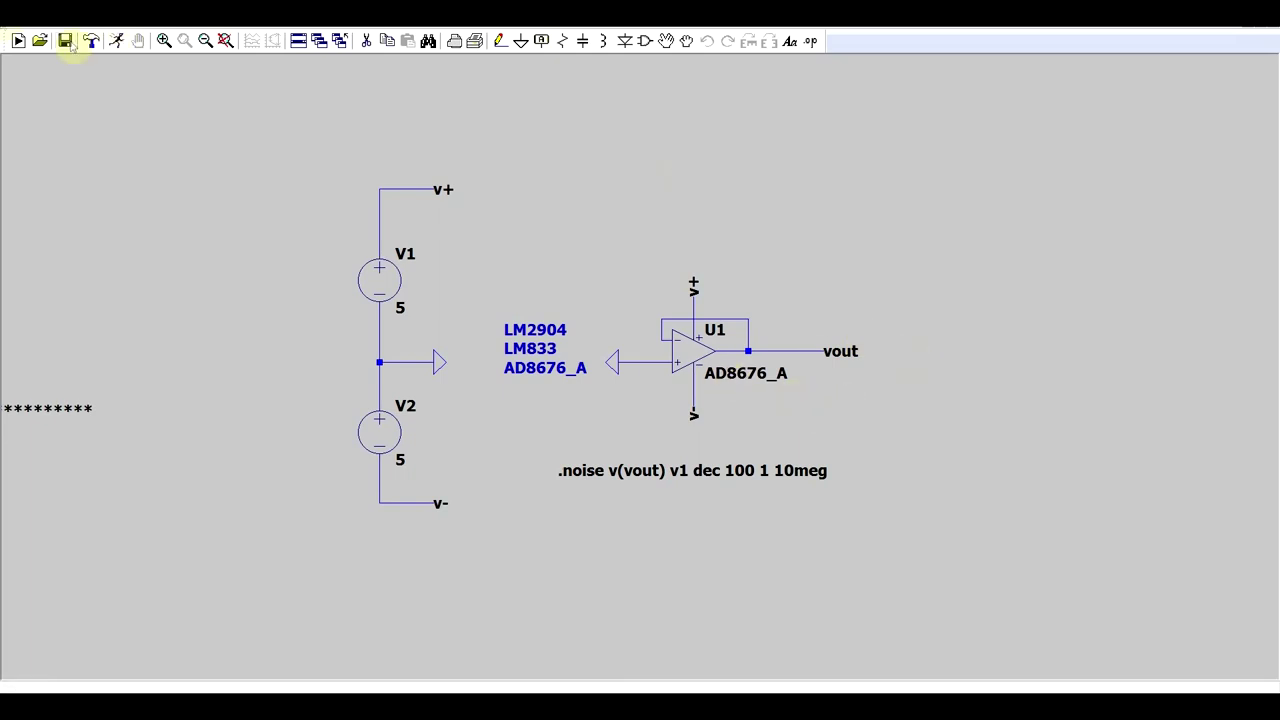
# Run the .noise simulation and attach Cursor 1 to the V(onoise) trace.
pyautogui.click(117, 41)
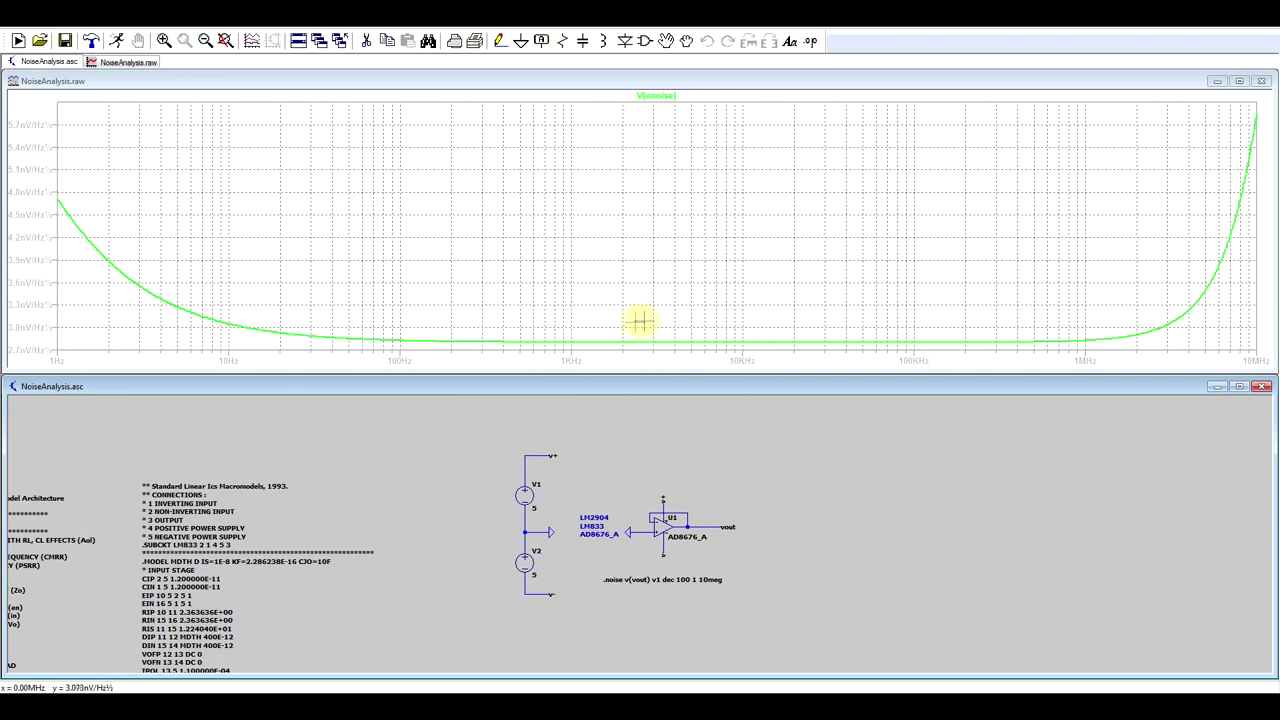
pyautogui.click(656, 95)
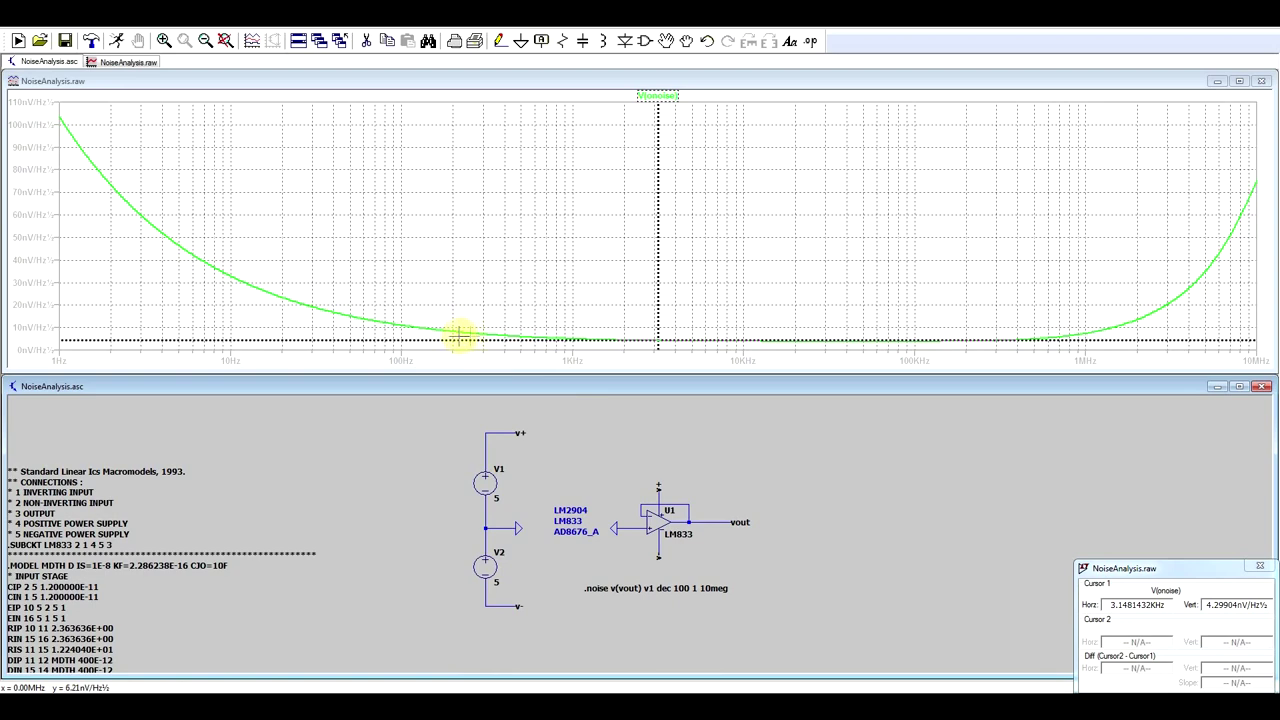
# Drag Cursor 1 along V(onoise) from about 5 kHz to about 1 kHz to read noise density.
pyautogui.moveTo(659, 286); pyautogui.dragTo(692, 286)
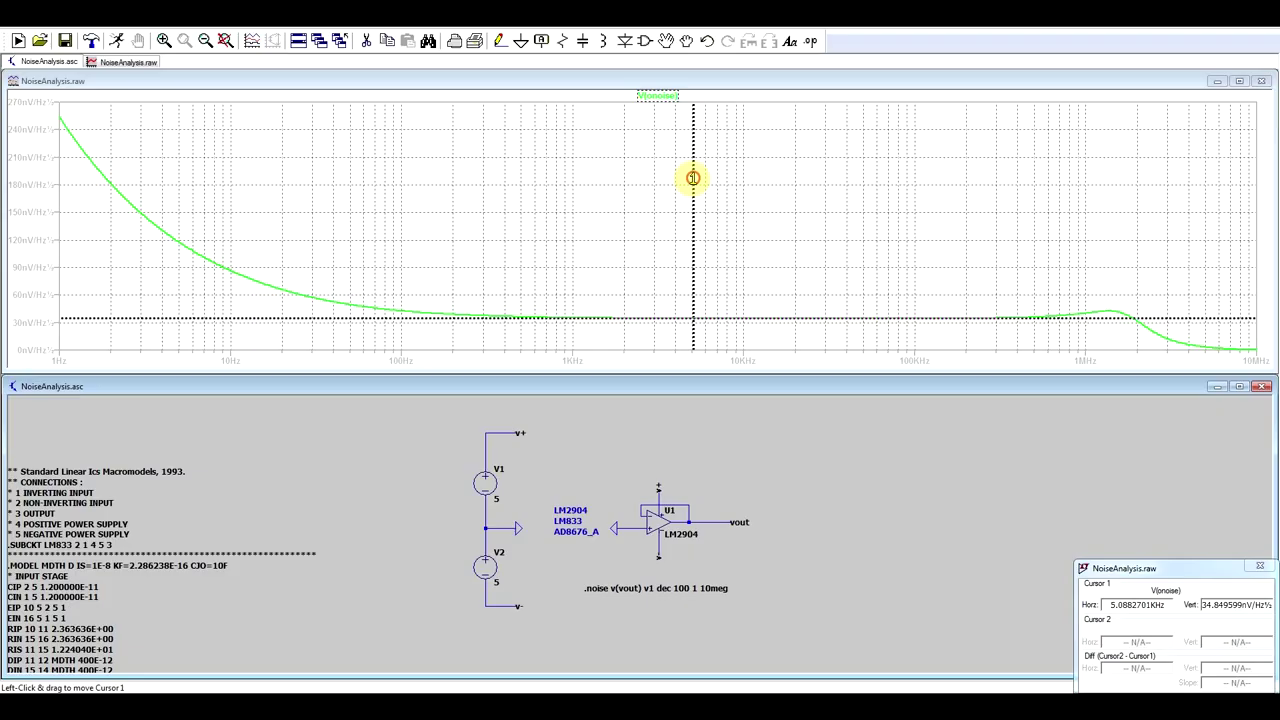
pyautogui.moveTo(692, 177); pyautogui.dragTo(575, 191)
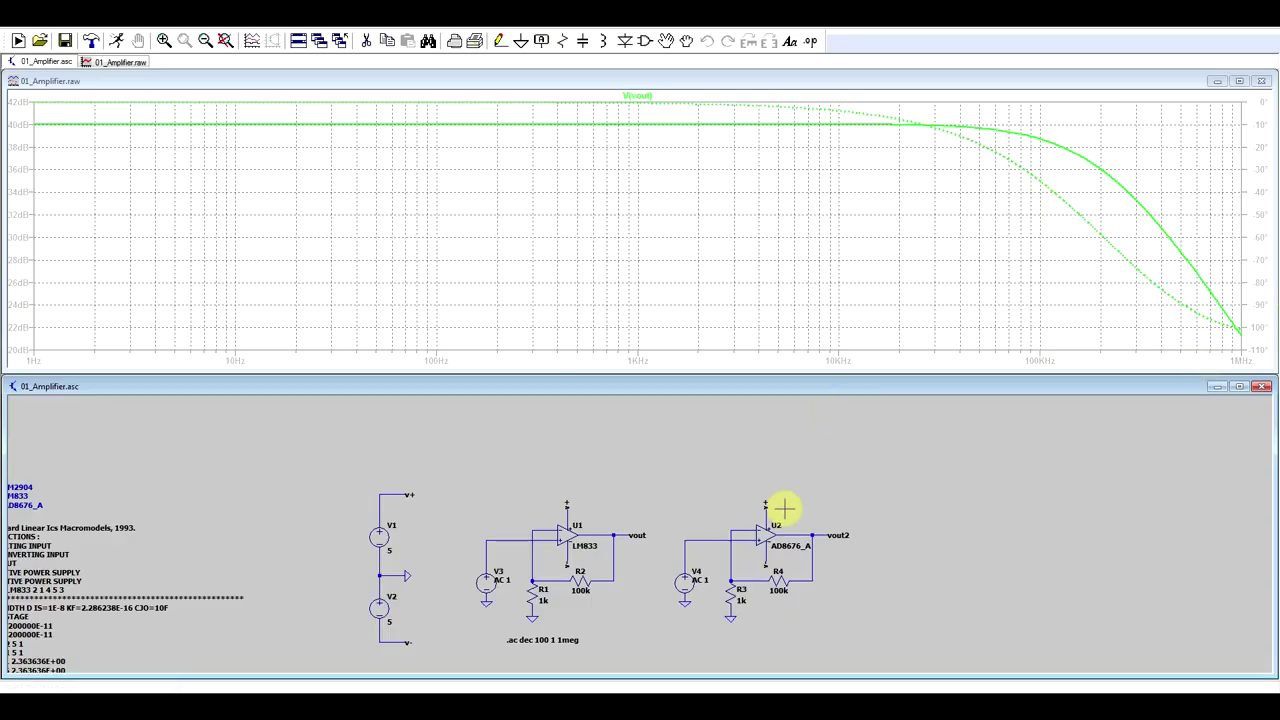
# Add V(vout2) to the plot and check R2's resistance value.
pyautogui.click(815, 534)
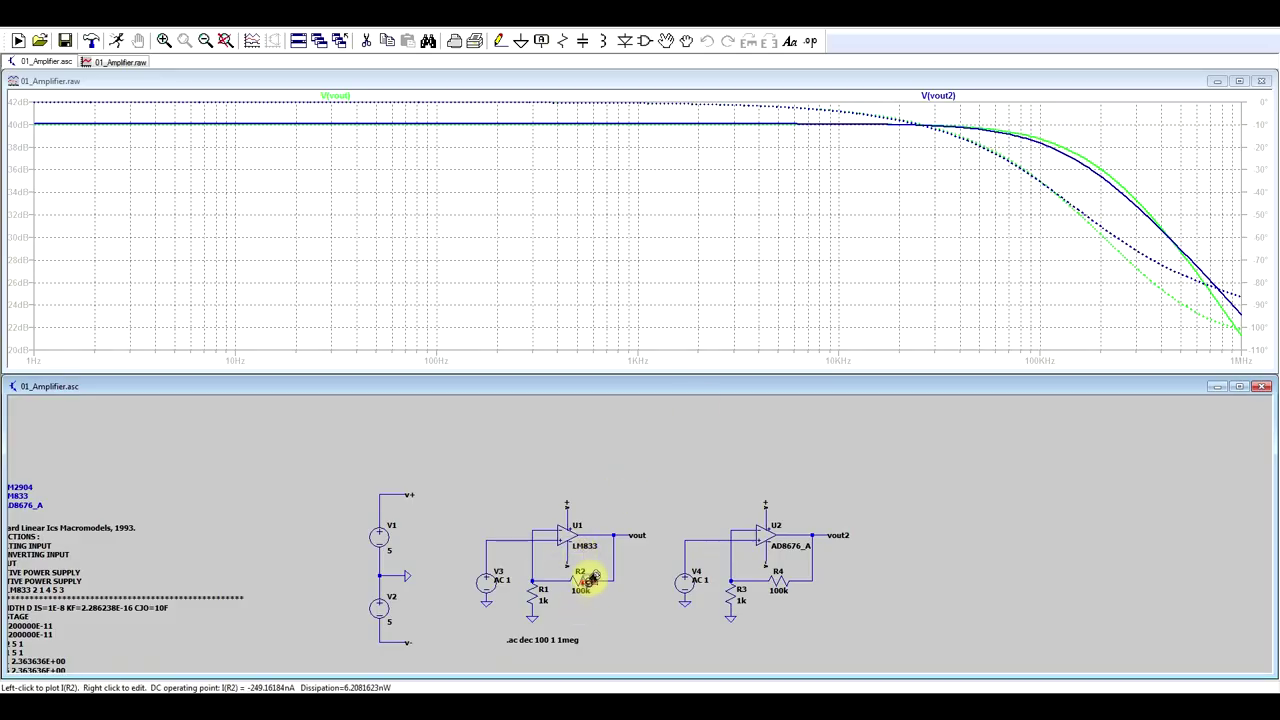
pyautogui.rightClick(581, 578)
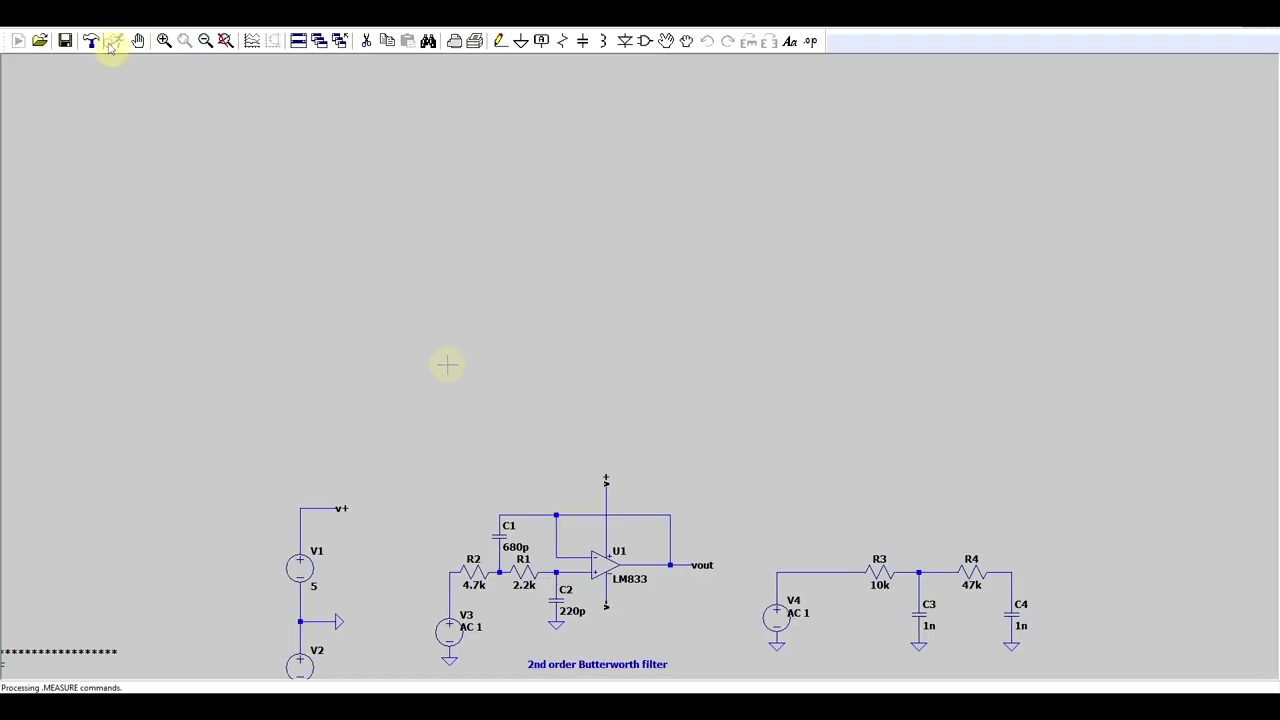
# Plot the voltages at the R3–C3–R4 and R4–C4 ladder nodes.
pyautogui.scroll(3, 780, 648)
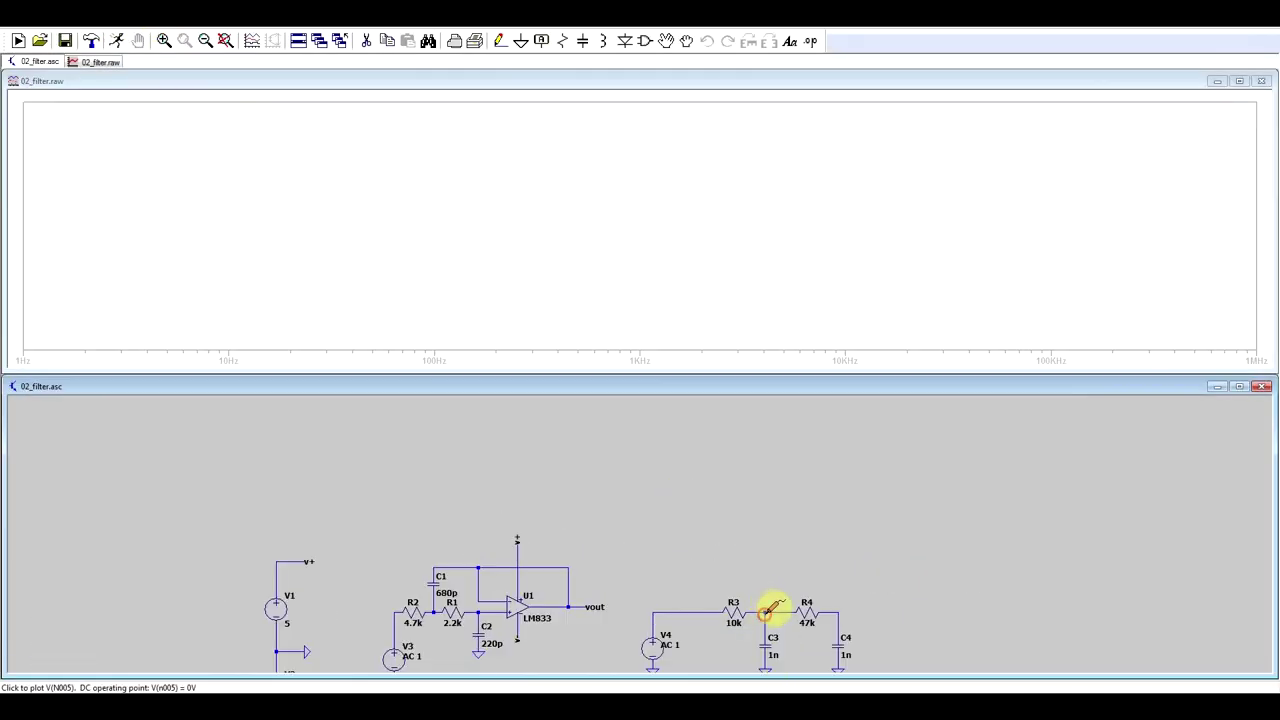
pyautogui.click(764, 612)
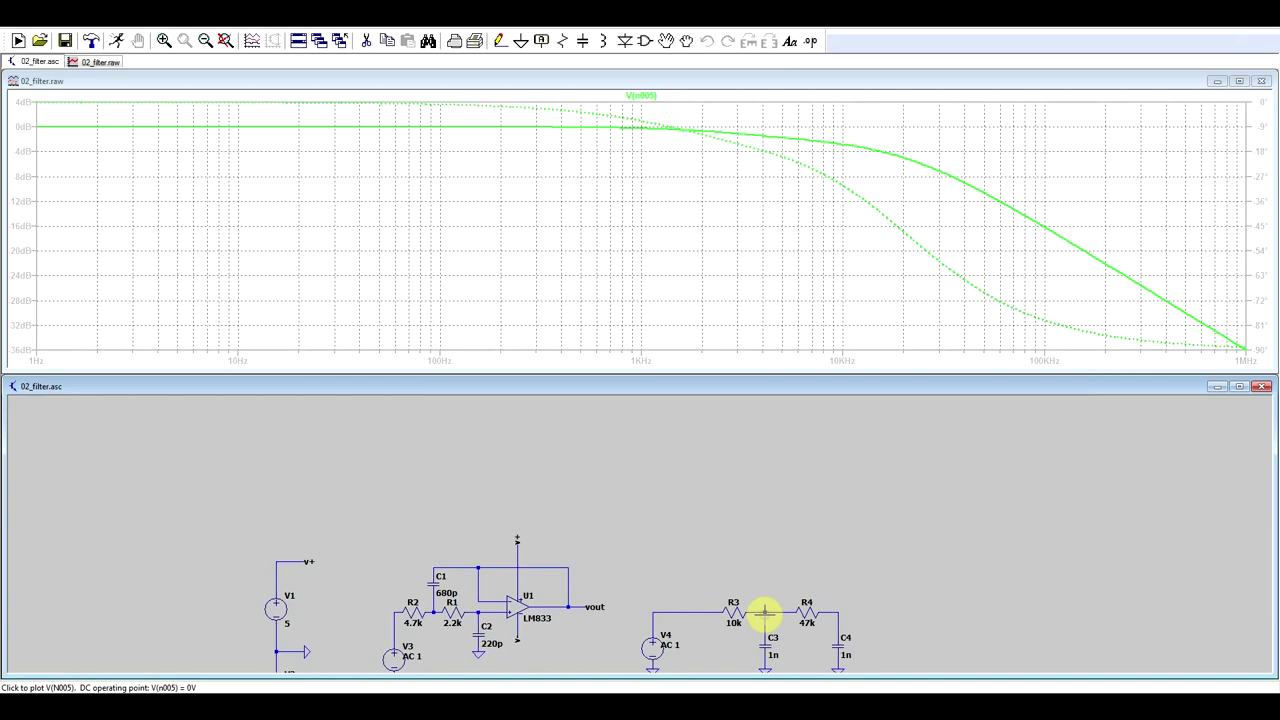
pyautogui.click(838, 613)
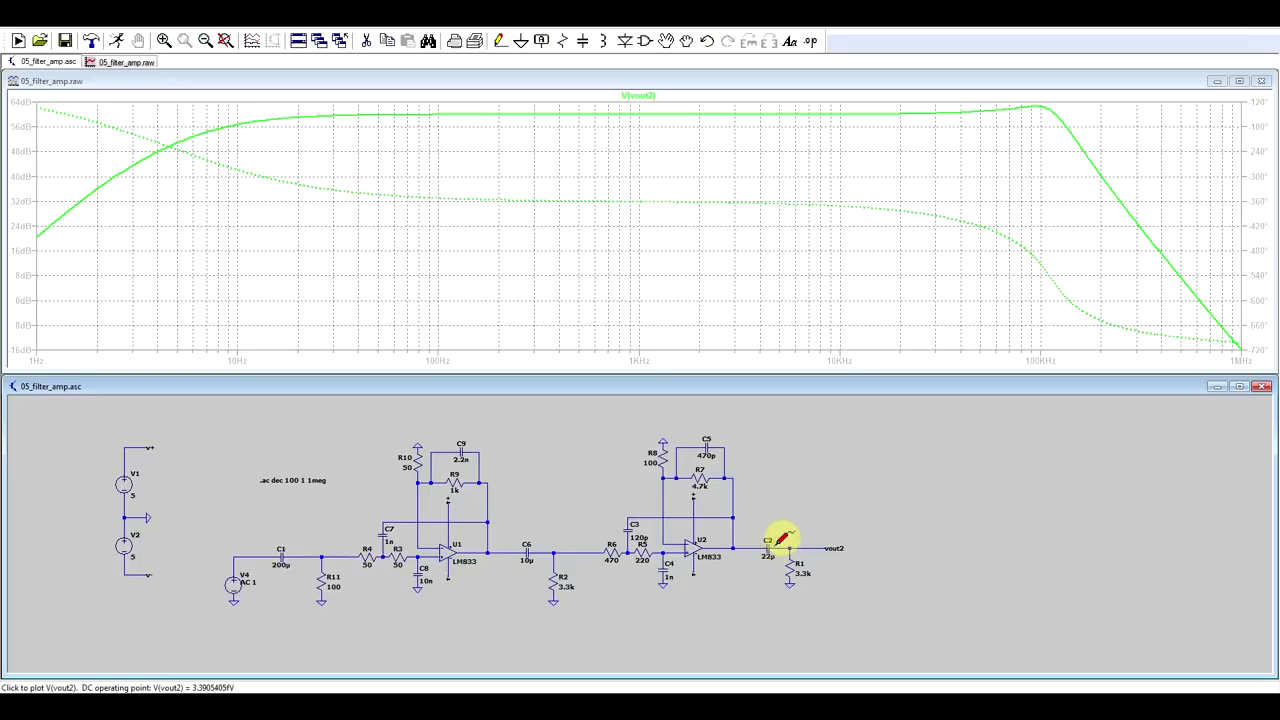
# Place Cursor 1 on the V(vout2) trace and move its readout window aside.
pyautogui.click(638, 100)
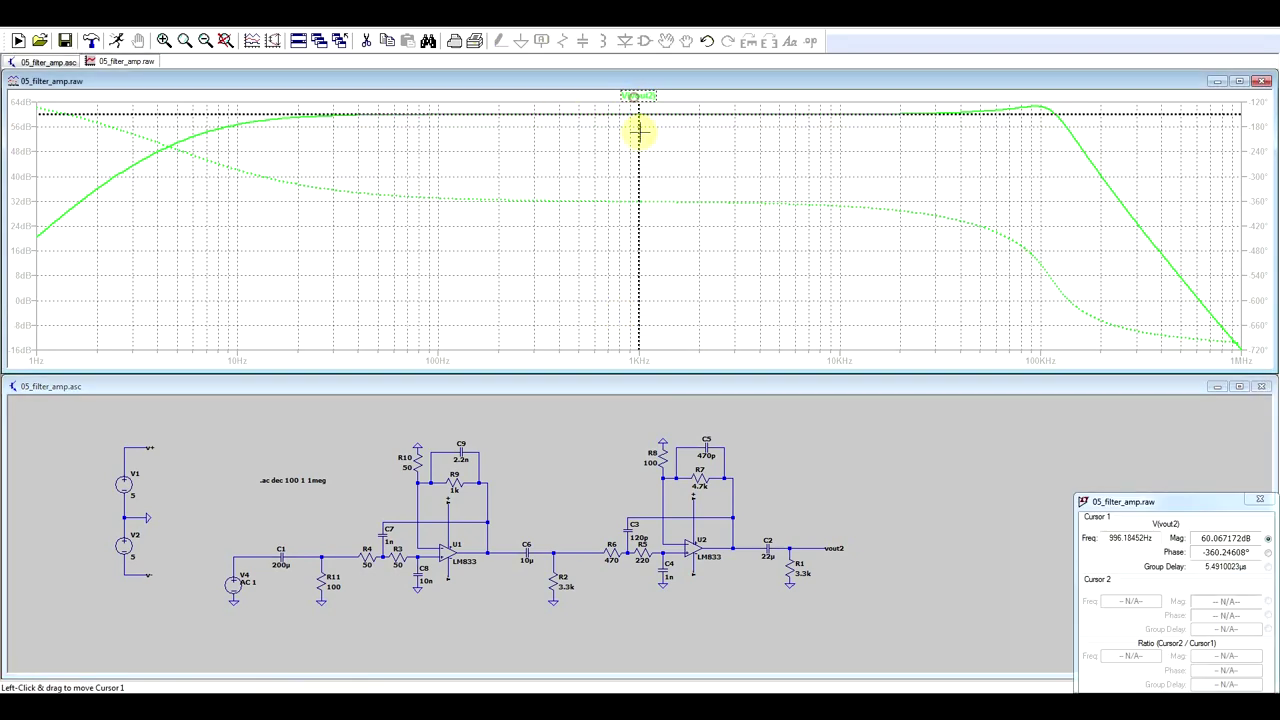
pyautogui.moveTo(1189, 513); pyautogui.dragTo(1009, 434)
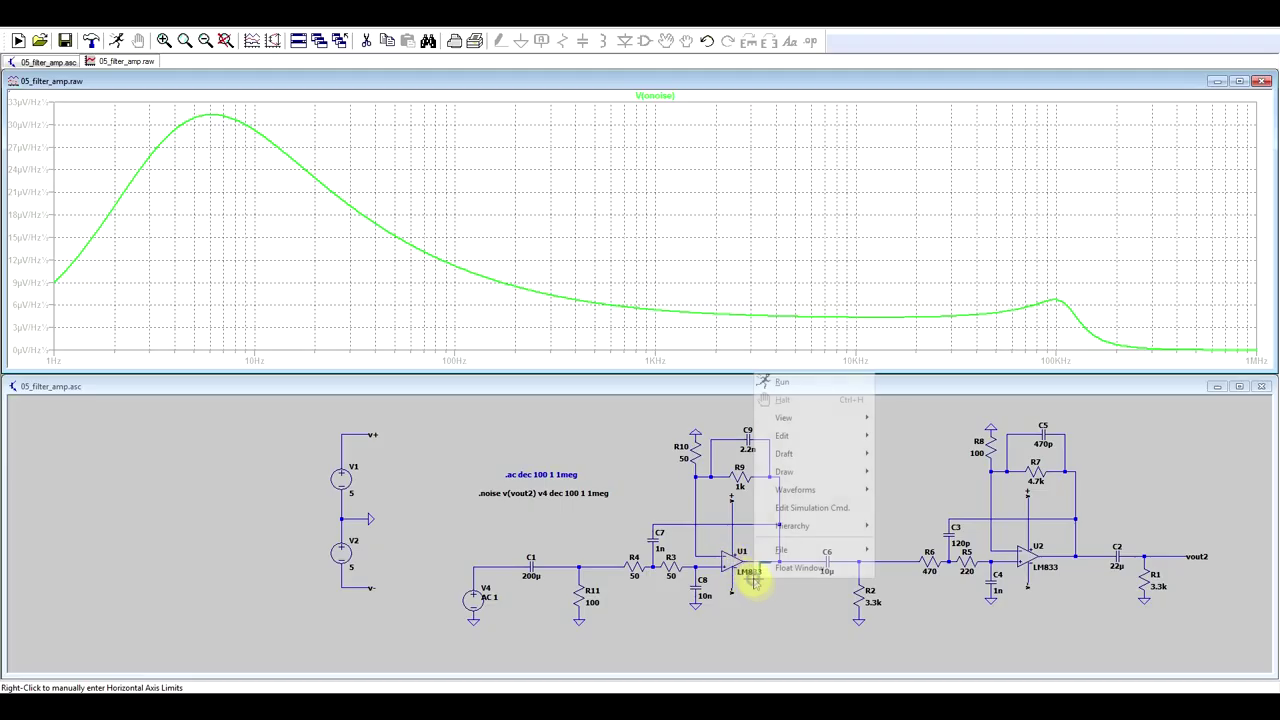
# Show the 1.4998 mV RMS total output noise and plot R1's noise contribution beside it.
pyautogui.click(758, 567)
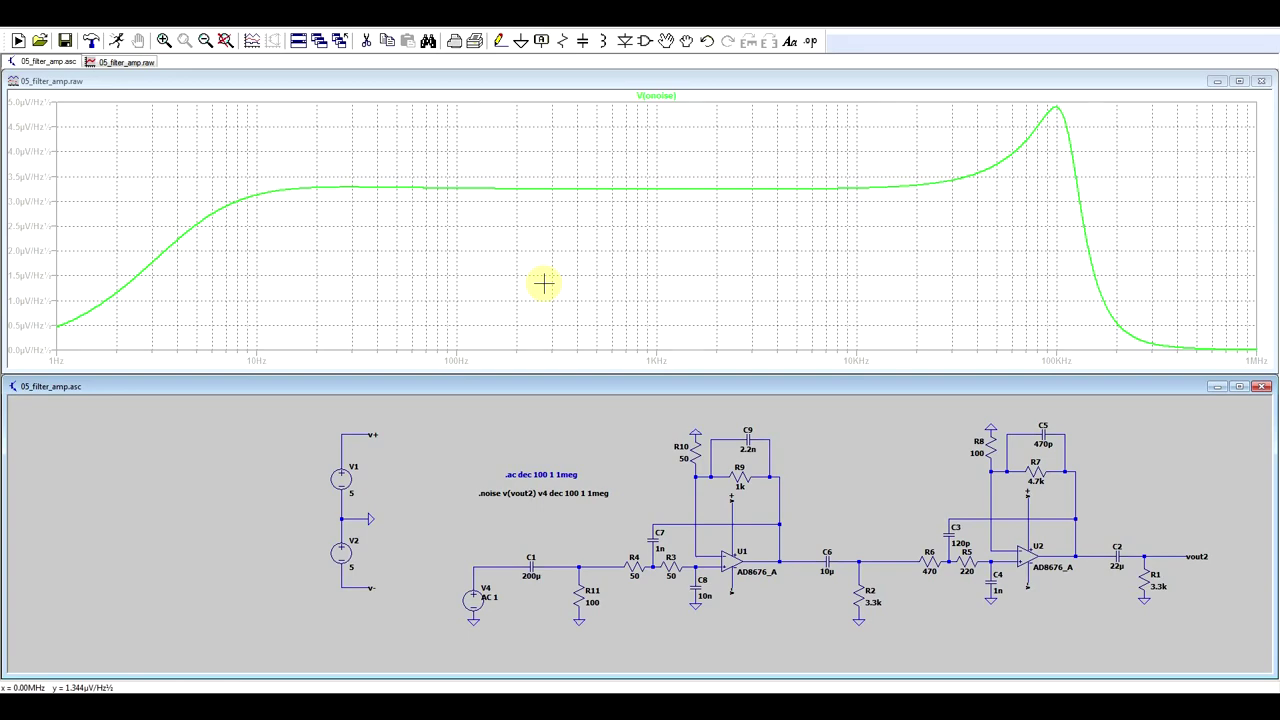
pyautogui.keyDown('ctrl'); pyautogui.click(656, 95); pyautogui.keyUp('ctrl')
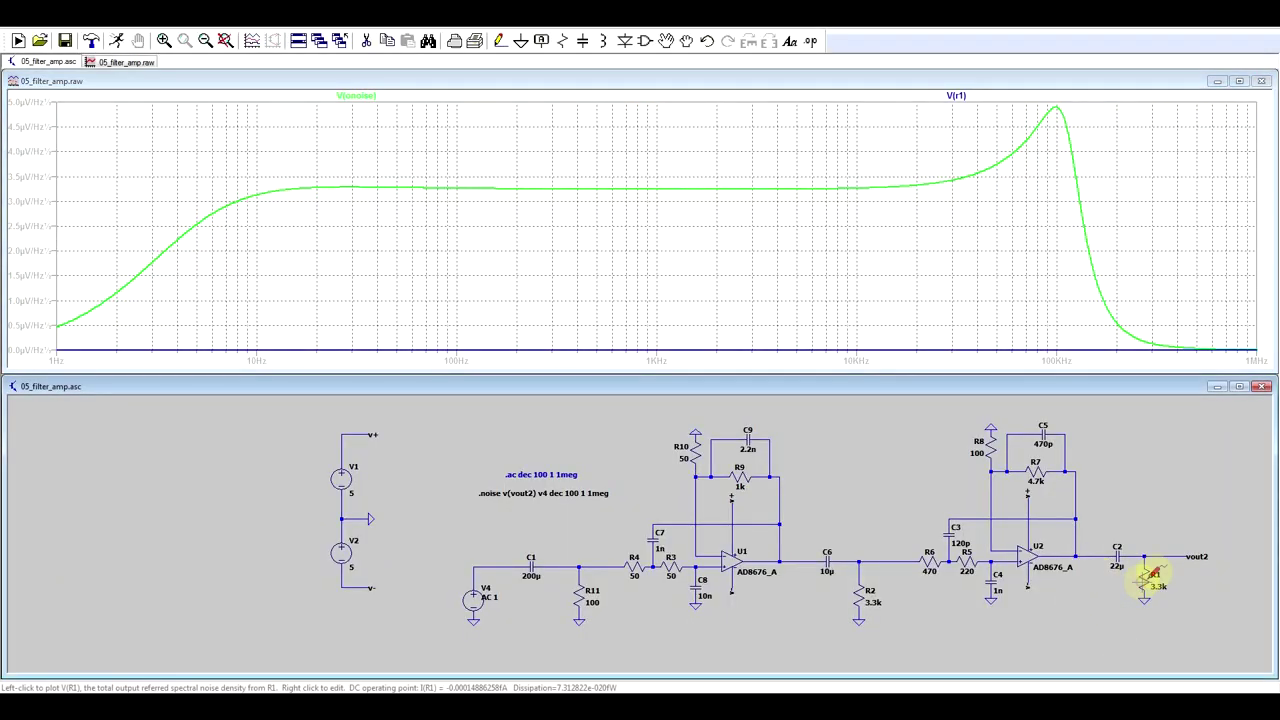
# Plot the noise contributions of R5, R6, R7, R9, R10, R3 and R11.
pyautogui.click(983, 555)
pyautogui.click(935, 560)
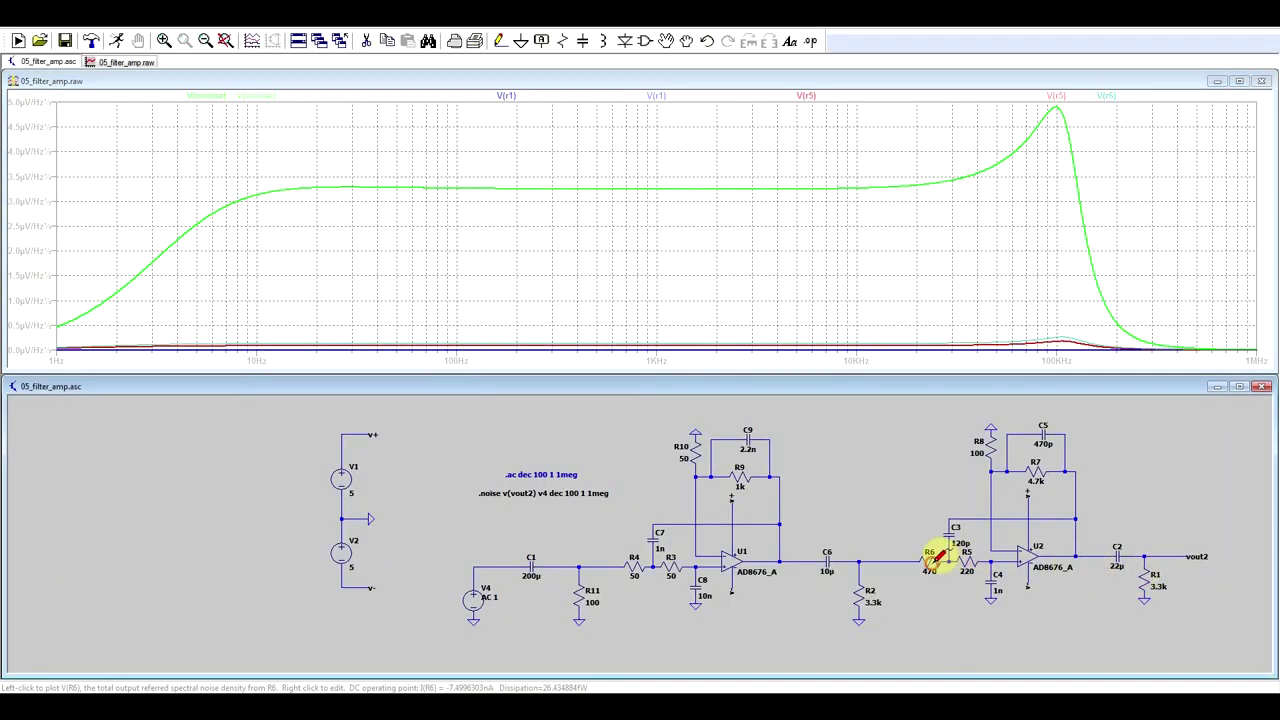
pyautogui.click(1042, 466)
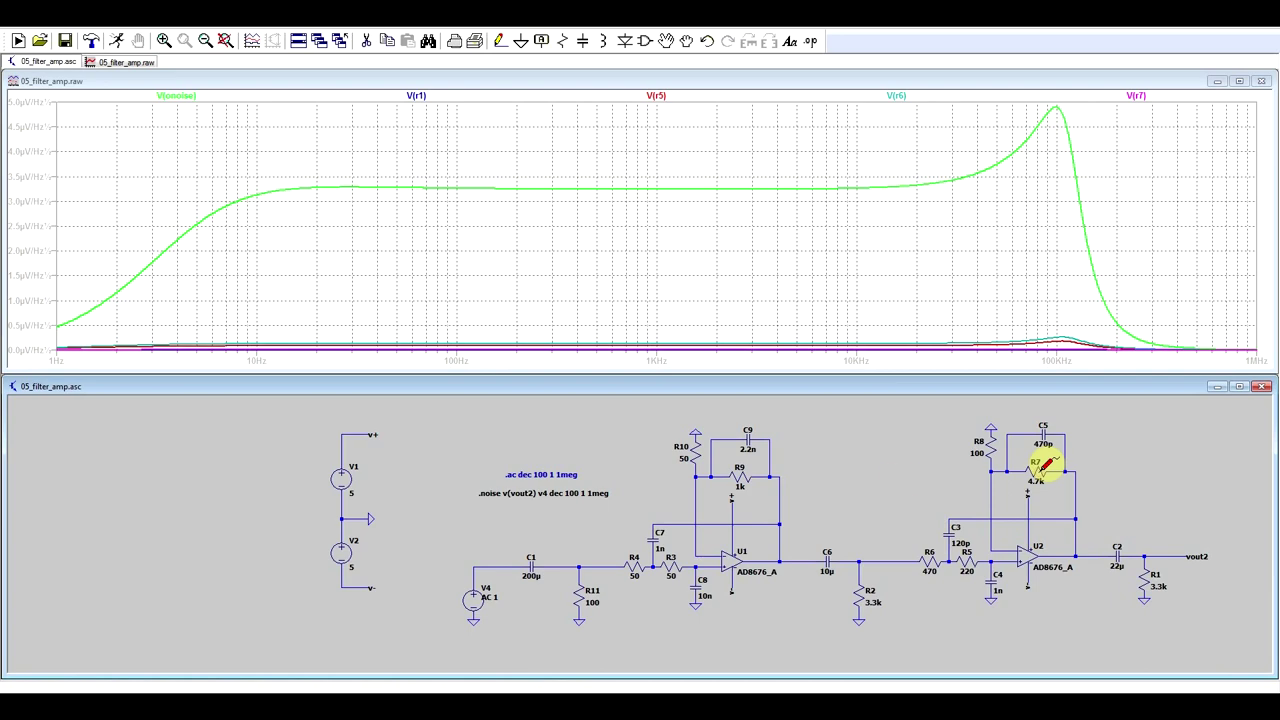
pyautogui.click(745, 470)
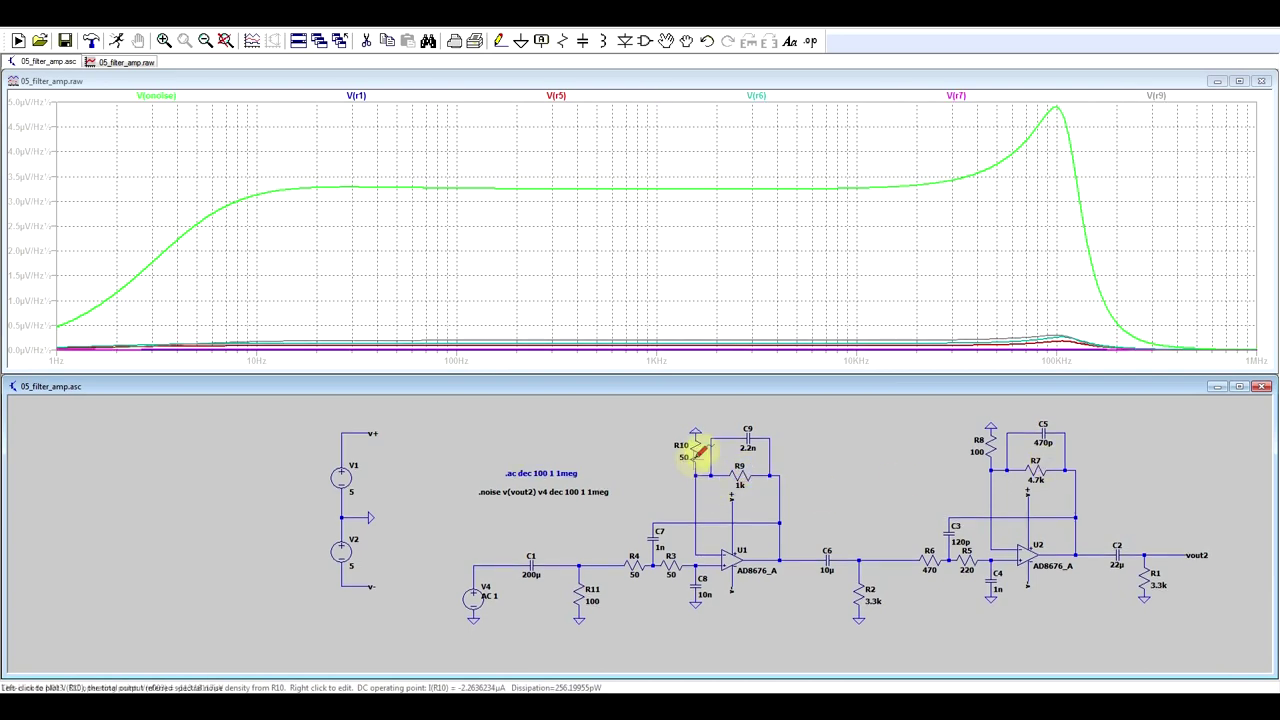
pyautogui.click(702, 450)
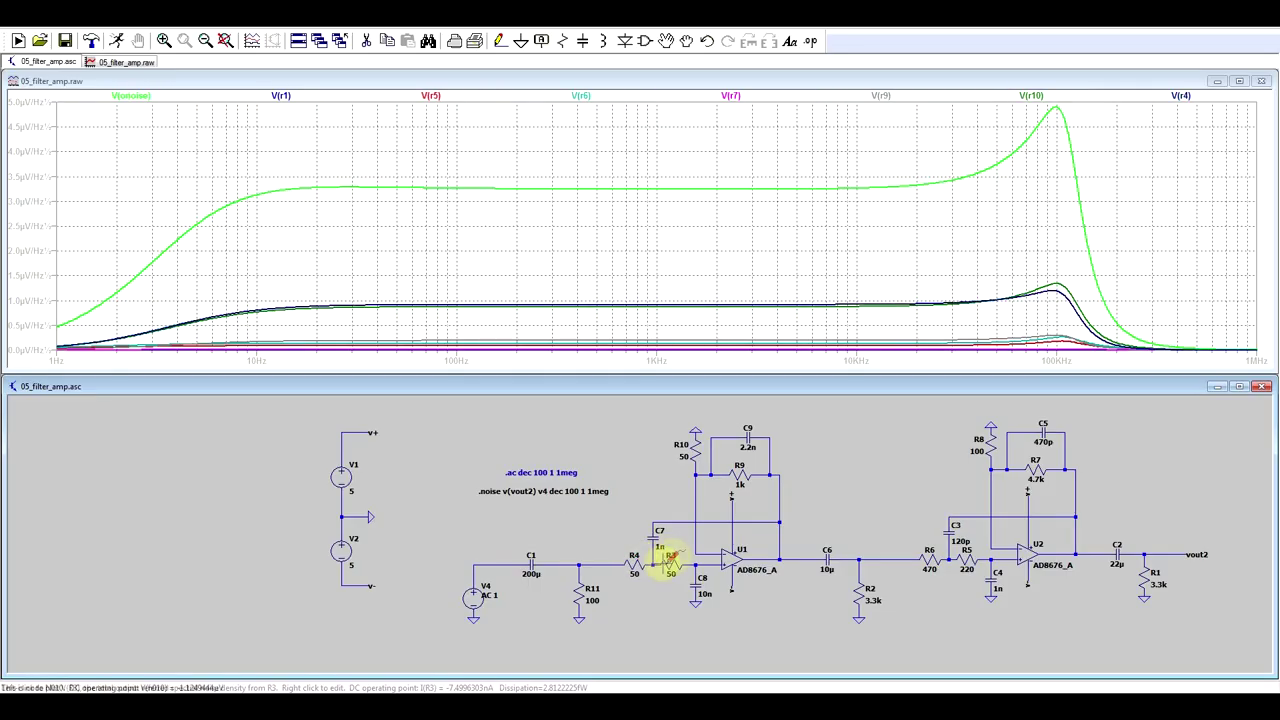
pyautogui.click(672, 558)
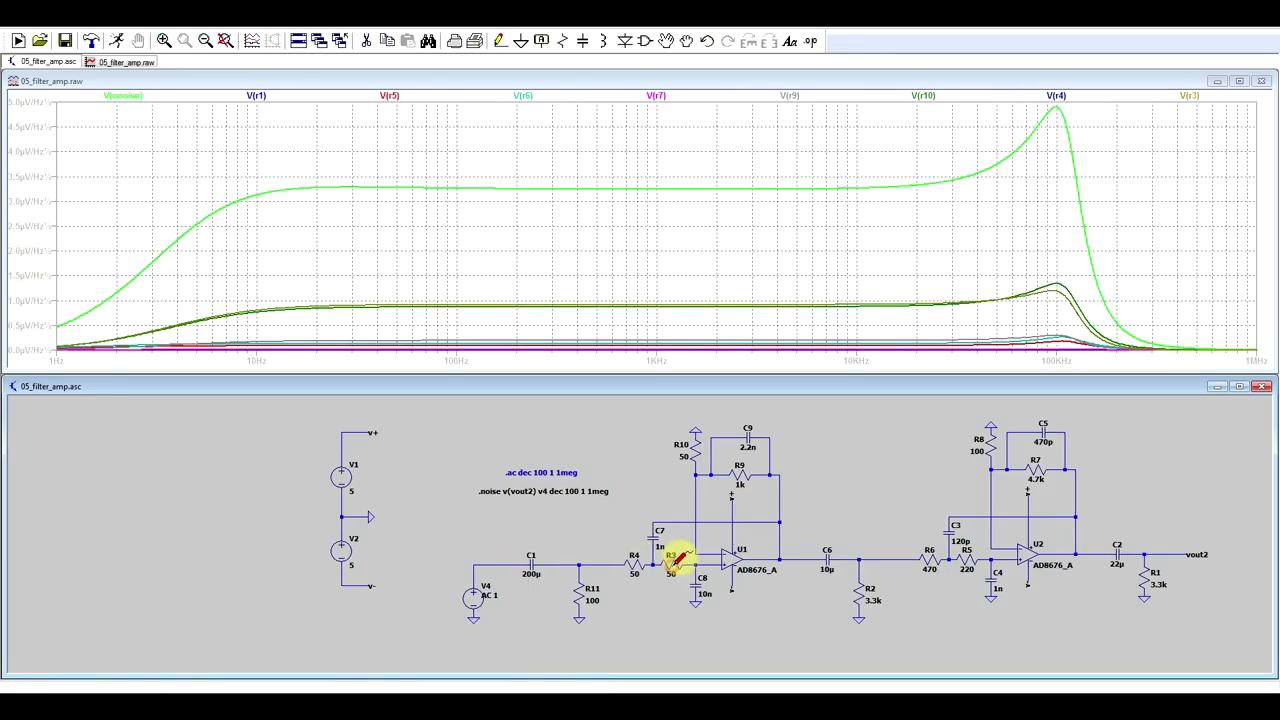
pyautogui.click(588, 588)
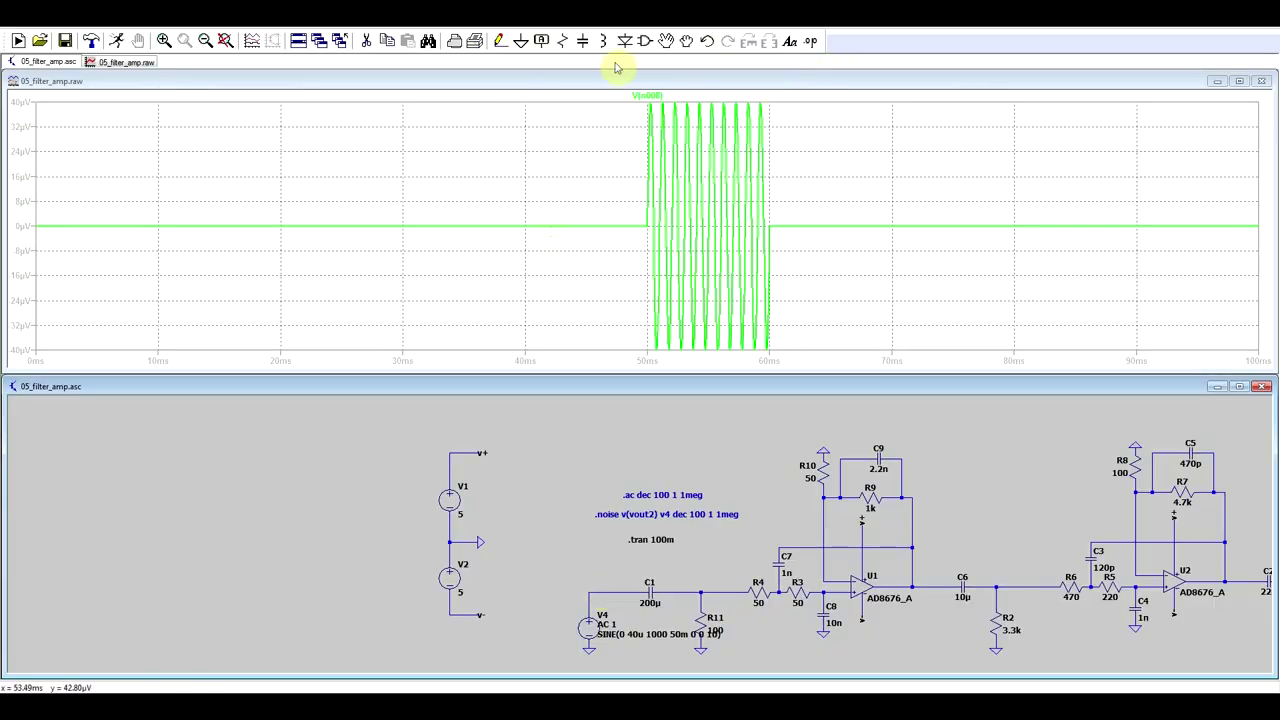
# Plot V(vout2) and zoom in on its roughly ±40 mV sine burst between 50 and 60 ms.
pyautogui.scroll(-2, 1051, 514)
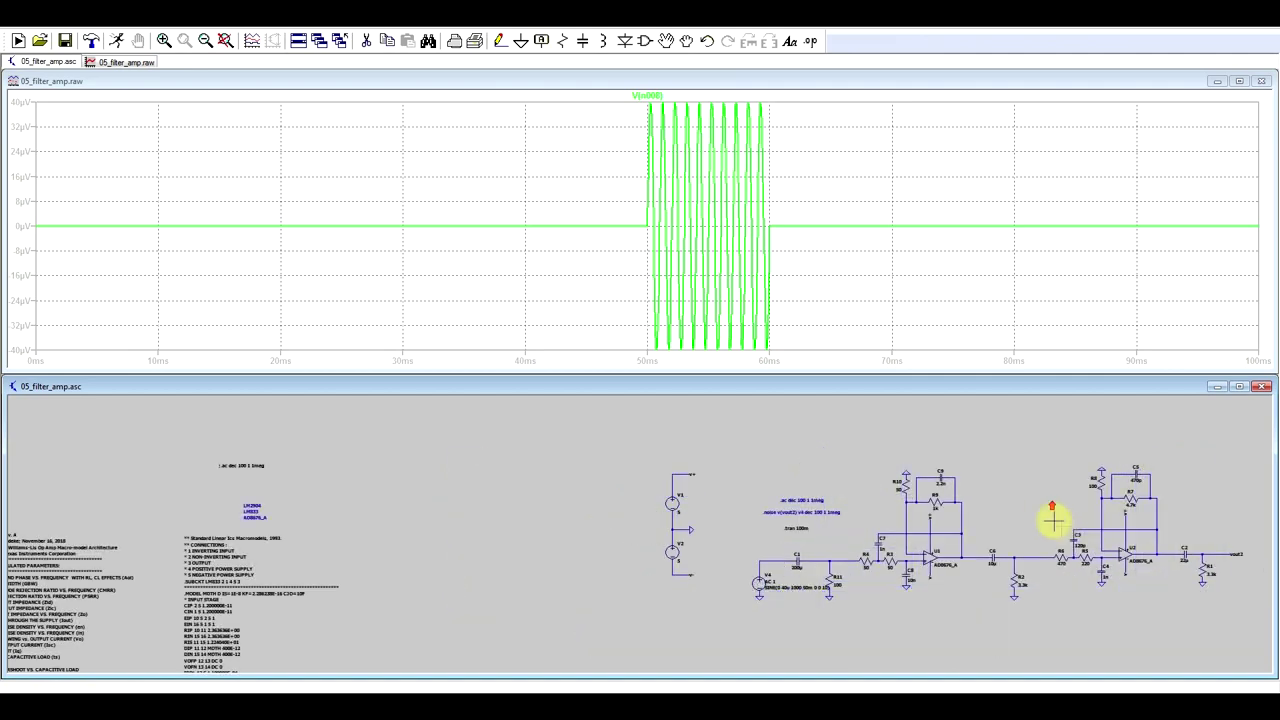
pyautogui.click(1145, 540)
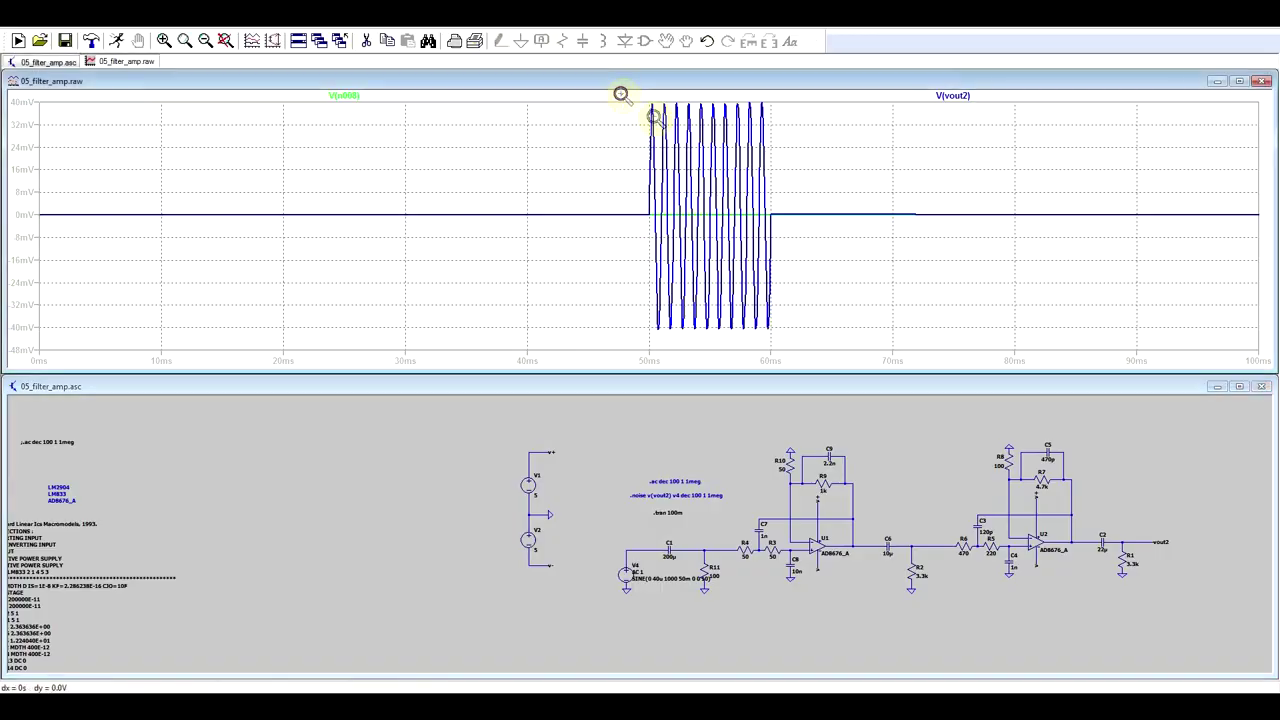
pyautogui.moveTo(620, 94); pyautogui.dragTo(794, 337)
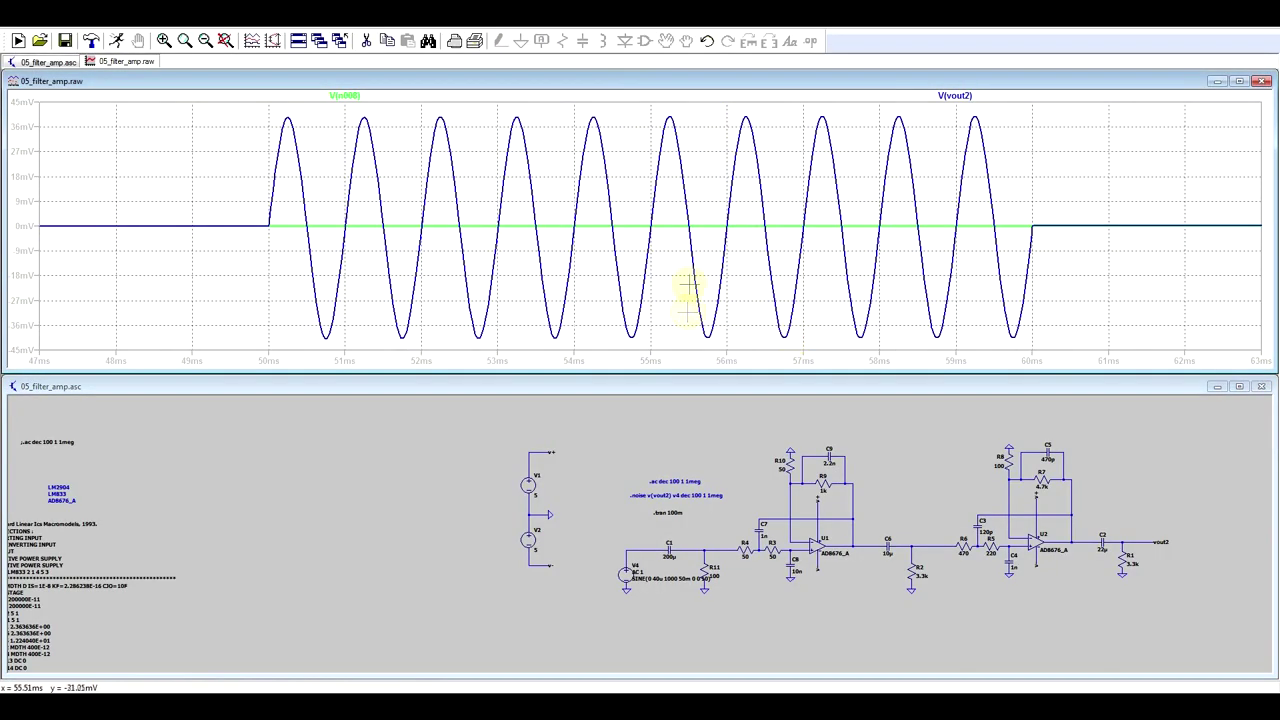